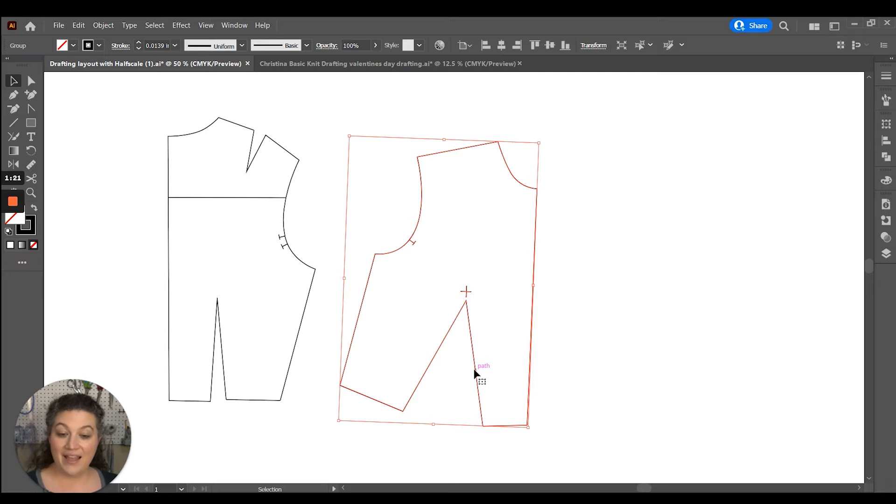
Cut the front bodice outline with the Scissors tool at the waist dart point and midway along the armhole.
key("c")
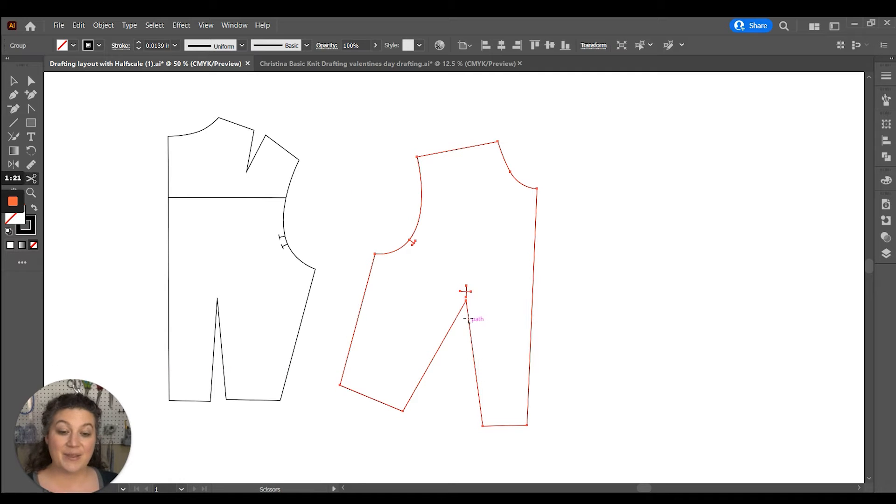
left_click(466, 291)
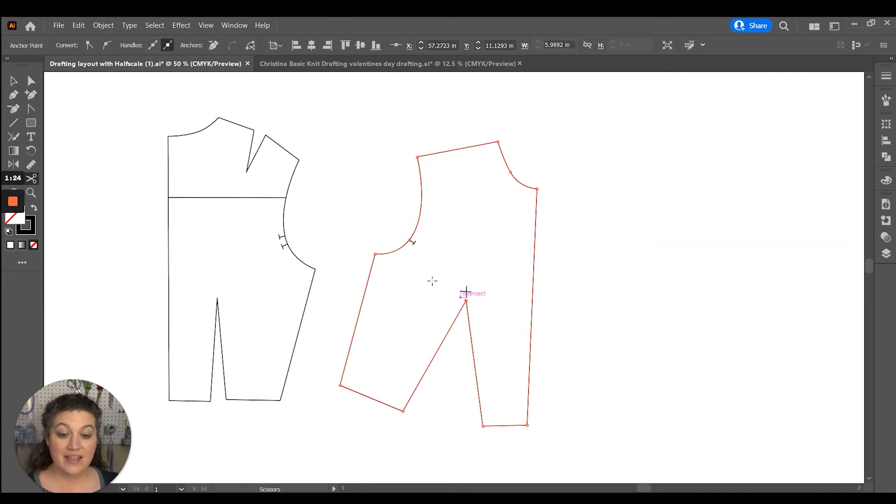
left_click(420, 211)
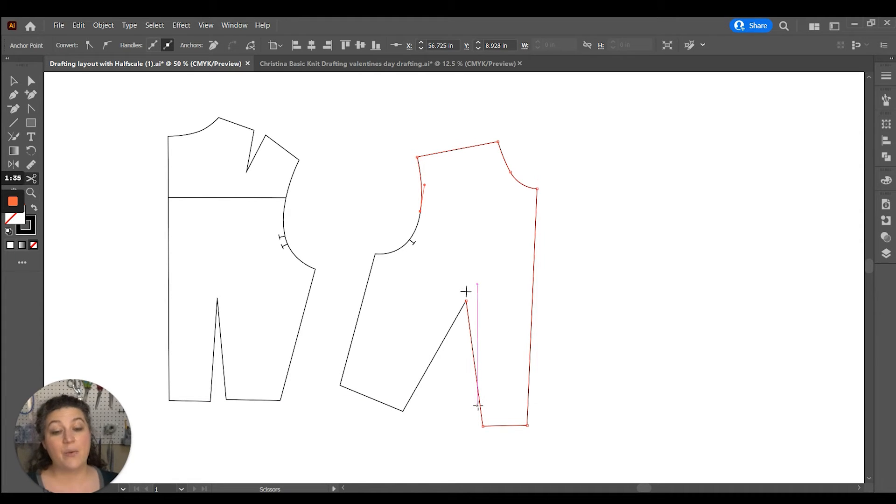
key("v")
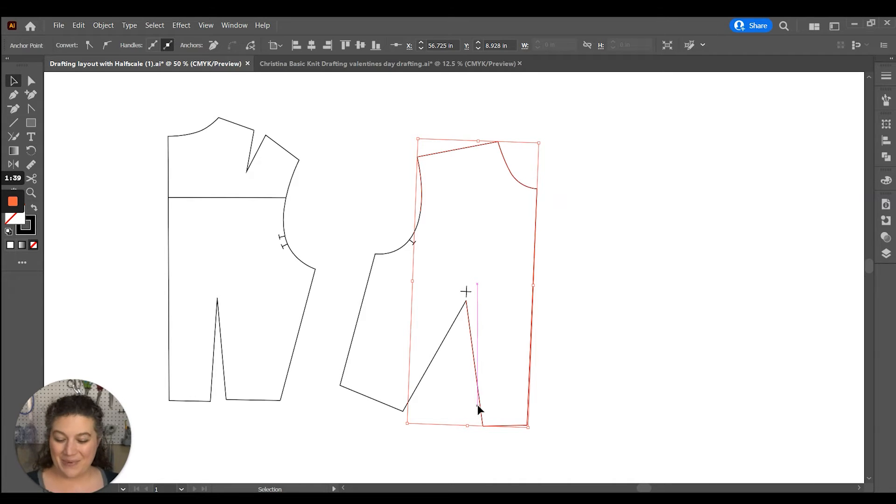
left_click(349, 413)
left_click(358, 390)
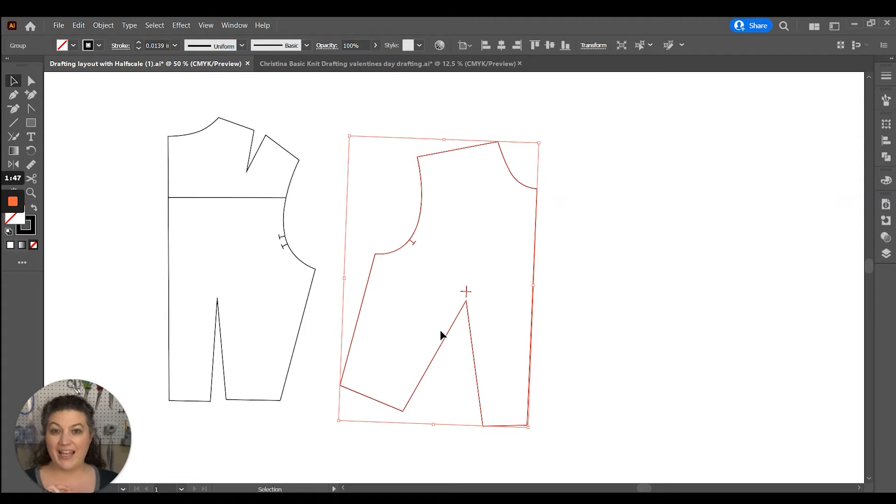
Ungroup the front bodice and select only its cut side section.
right_click(473, 289)
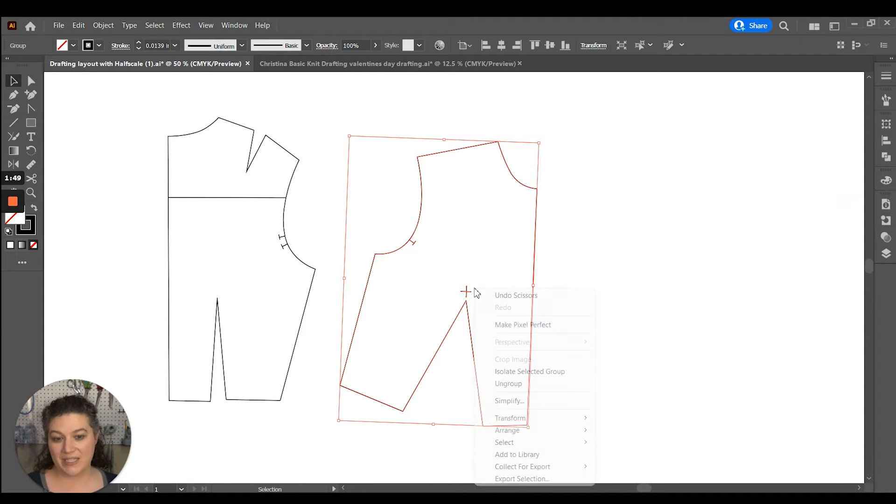
left_click(555, 384)
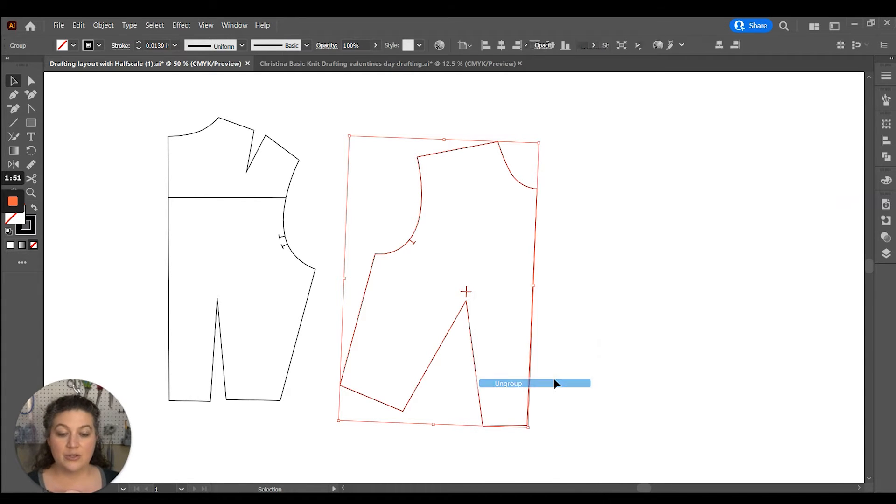
left_click(580, 330)
right_click(489, 309)
left_click(469, 318)
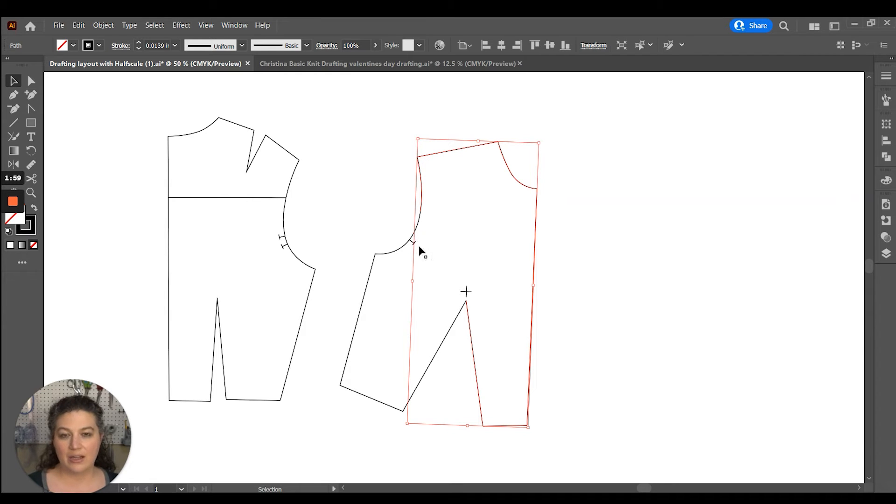
left_click(360, 315)
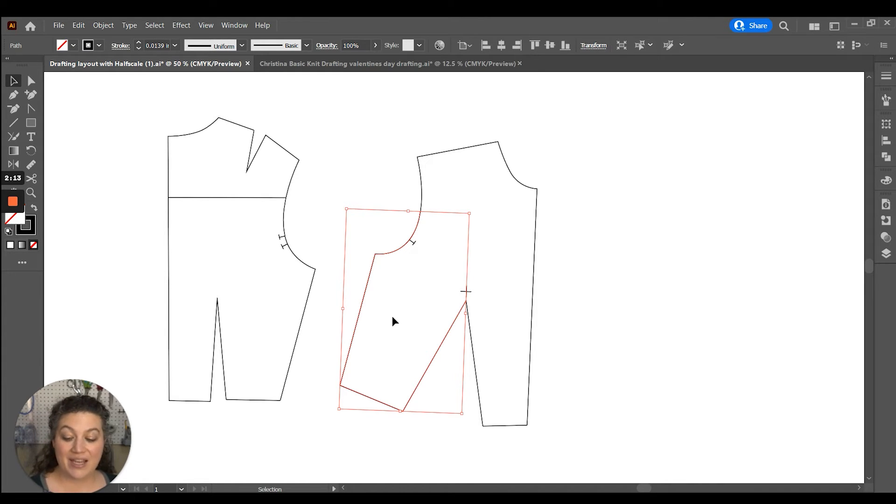
key("r")
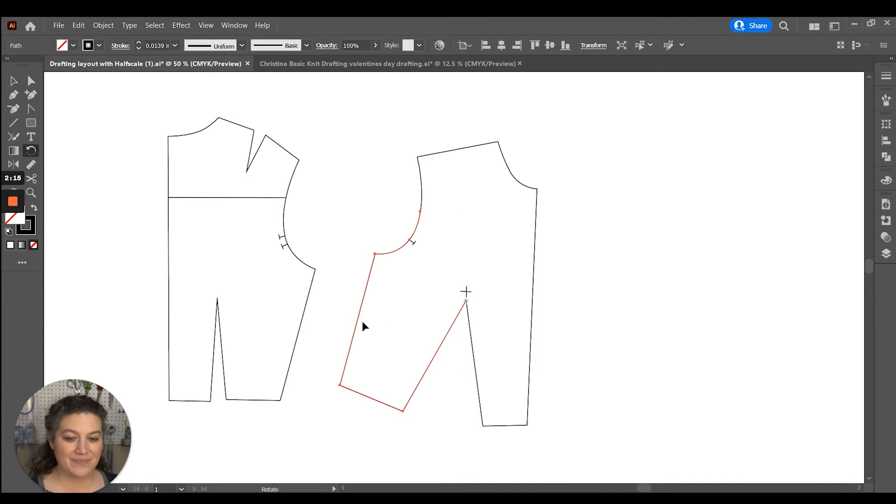
left_click_drag(362, 322, 356, 365)
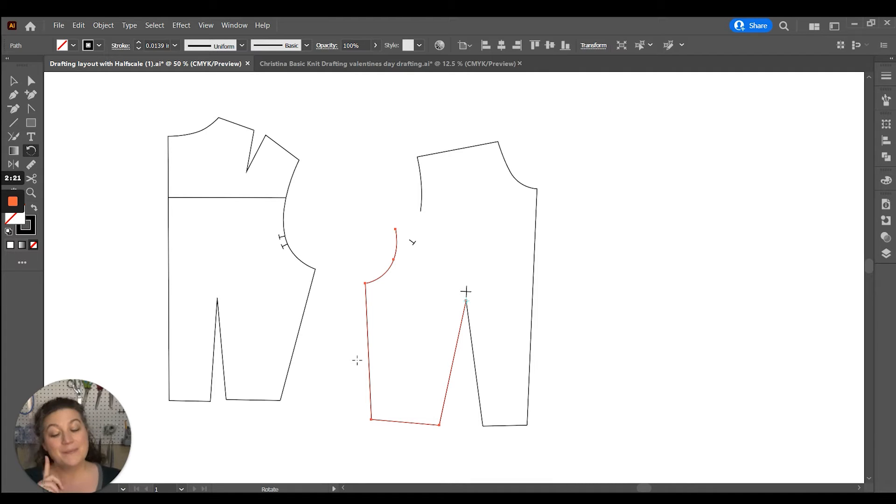
key("ctrl+z")
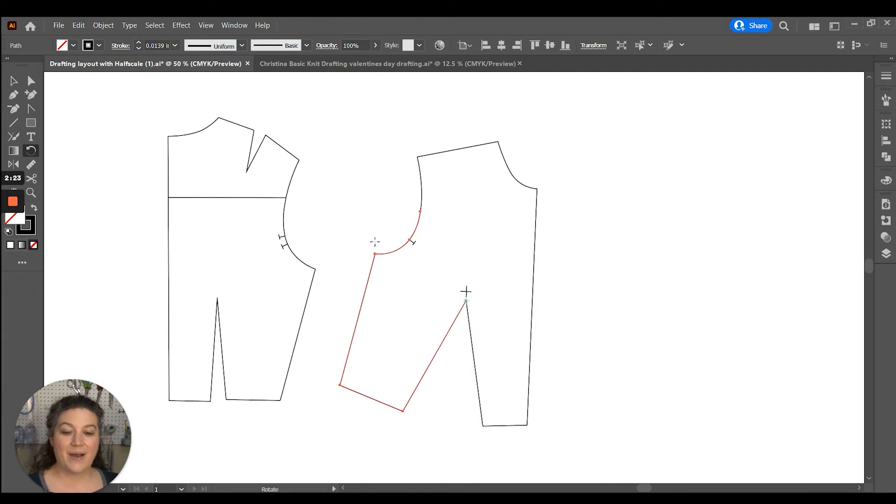
Add the armhole notch to the selected side section and rotate both about the waist dart point, partly closing the dart.
key("v")
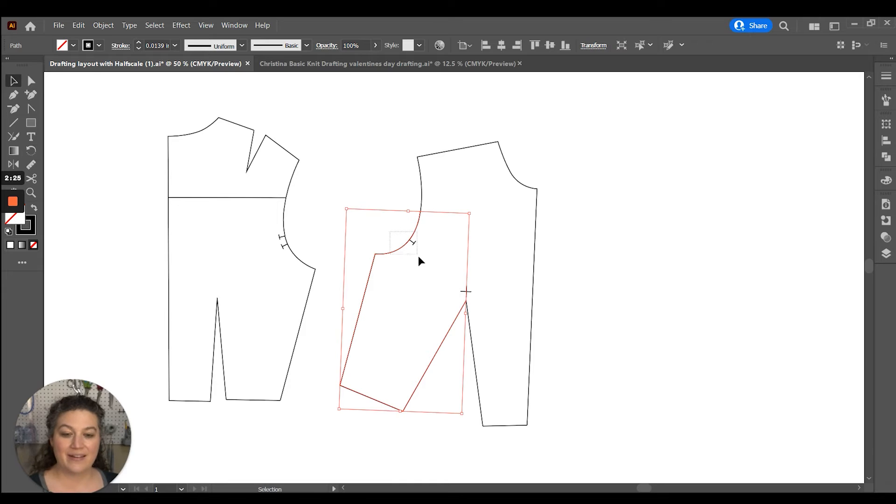
left_click_drag(419, 257, 419, 258)
key("r")
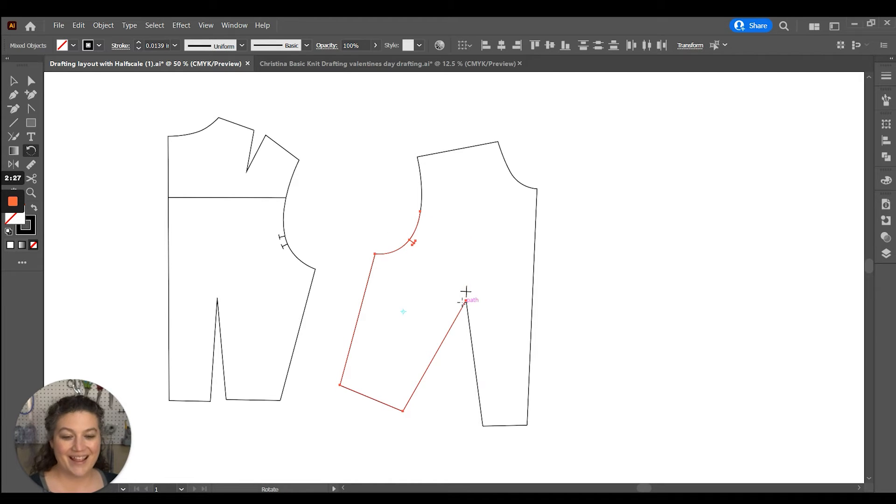
left_click(466, 301)
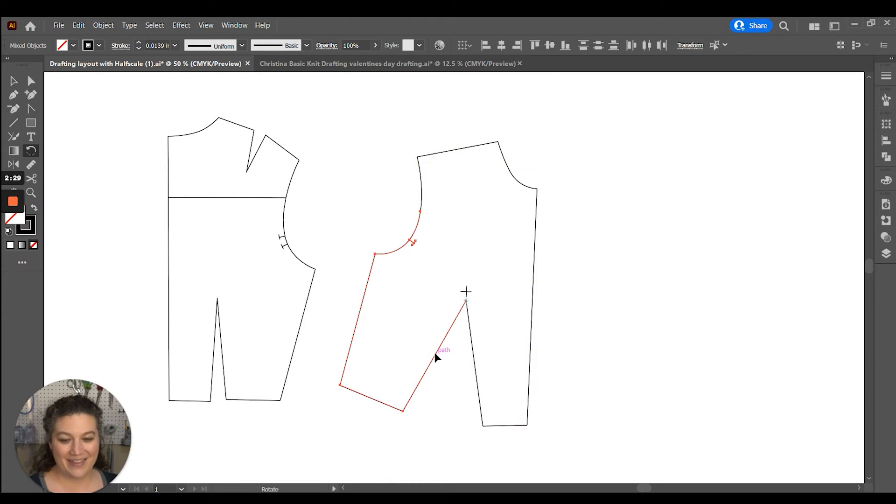
left_click_drag(435, 352, 448, 392)
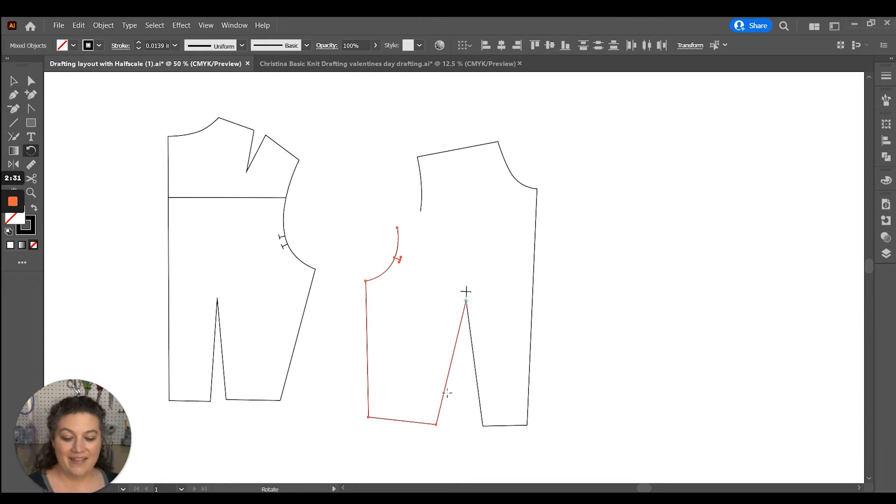
Draw the armhole dart legs with the Pen tool, joining both cut armhole ends at a point just beside the bust mark.
key("p")
left_click(397, 227)
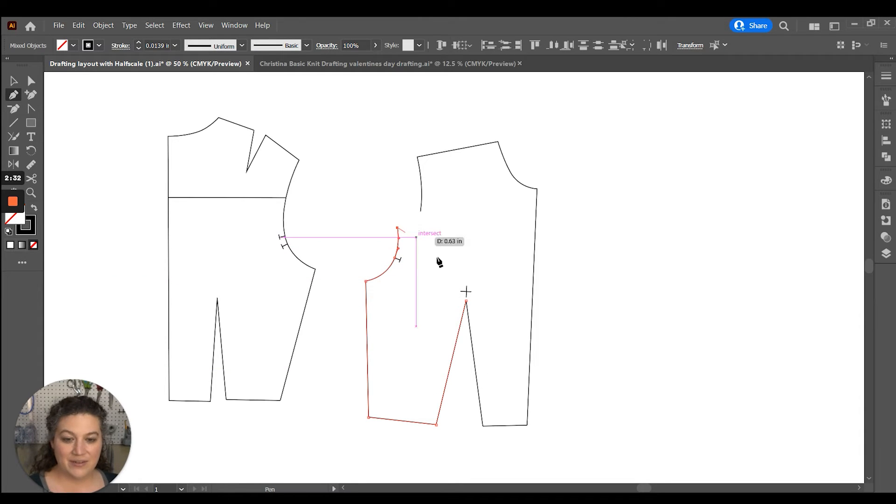
left_click(460, 283)
left_click(420, 212)
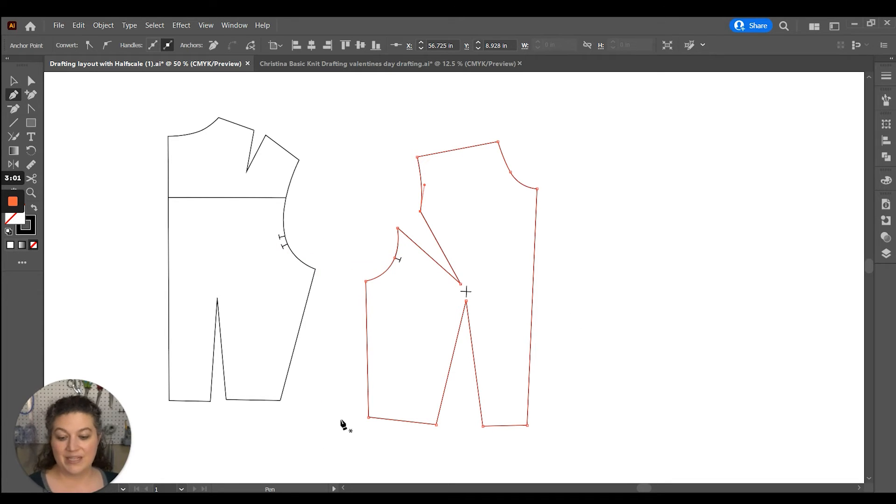
key("v")
left_click(323, 418)
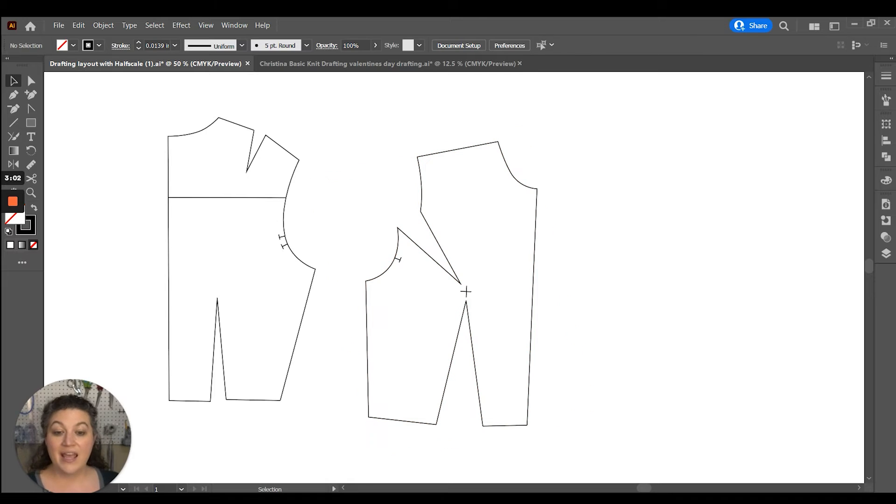
Separate the side seams of the front and back bodices with the Scissors tool, cutting at their underarm and waist corners.
left_click(368, 396)
key("c")
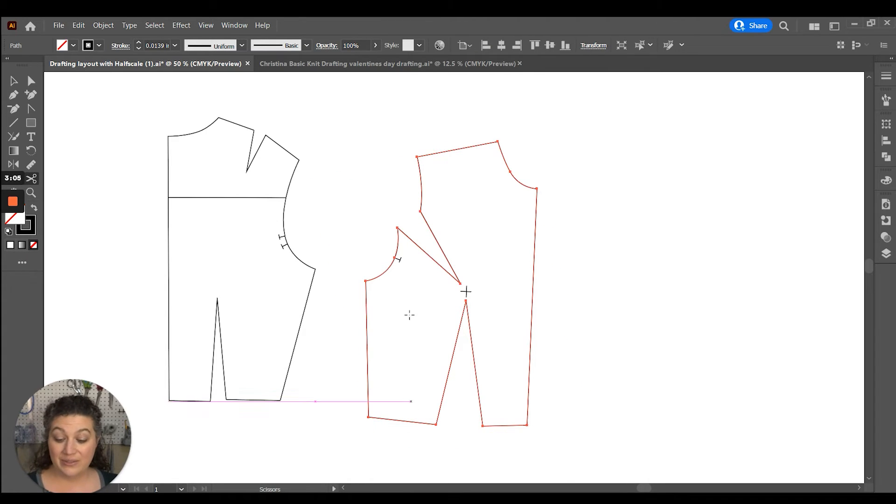
left_click(365, 281)
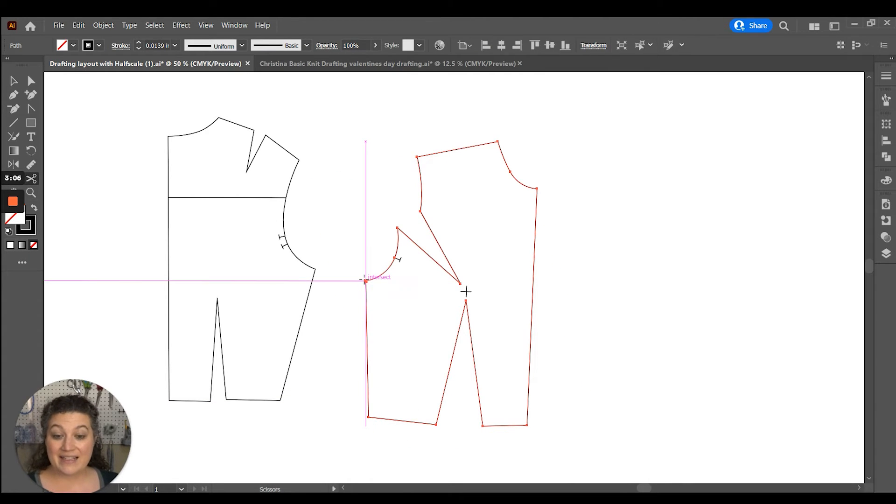
left_click(368, 417)
left_click(315, 270)
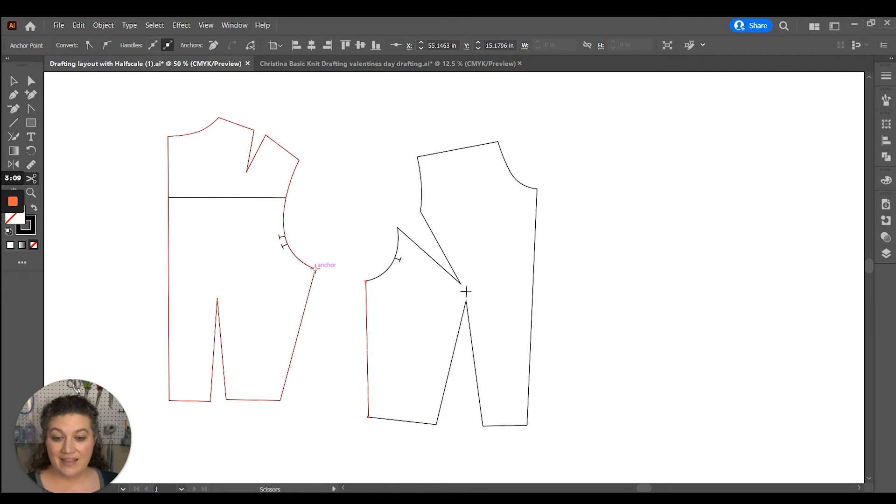
left_click(279, 400)
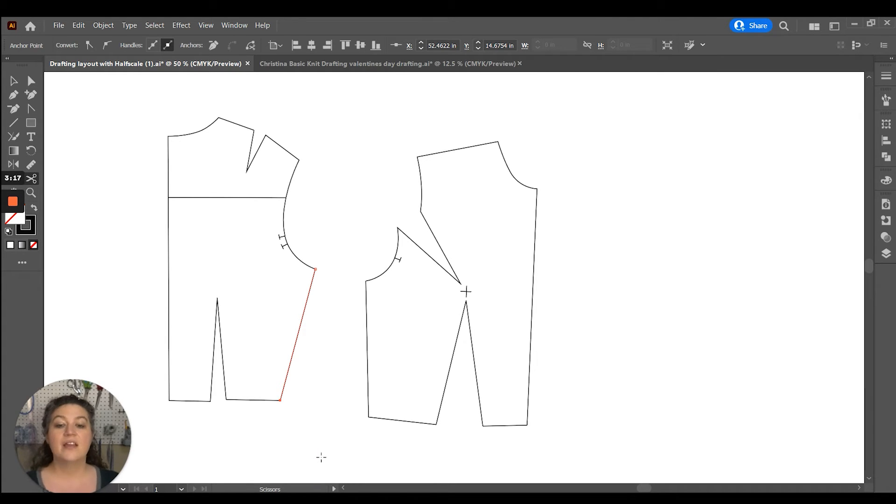
Show the object details in Document Info and compare the path lengths of the back and front side seams.
left_click(885, 205)
left_click(863, 198)
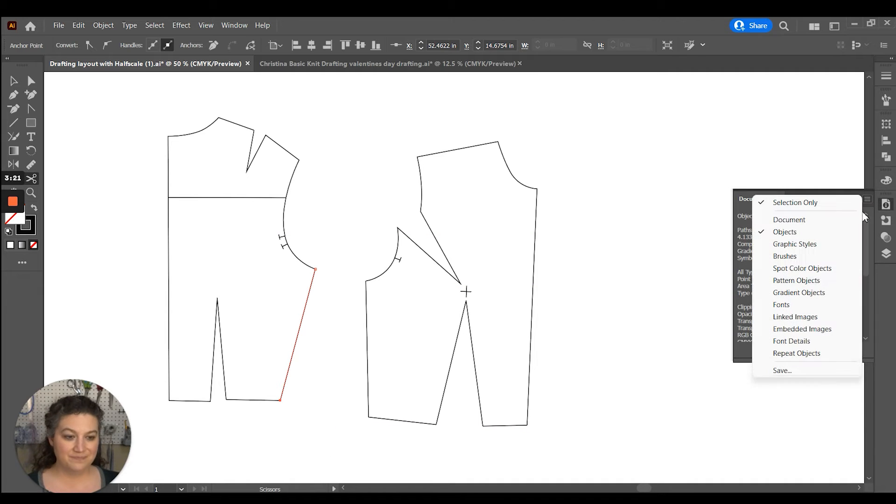
left_click(833, 229)
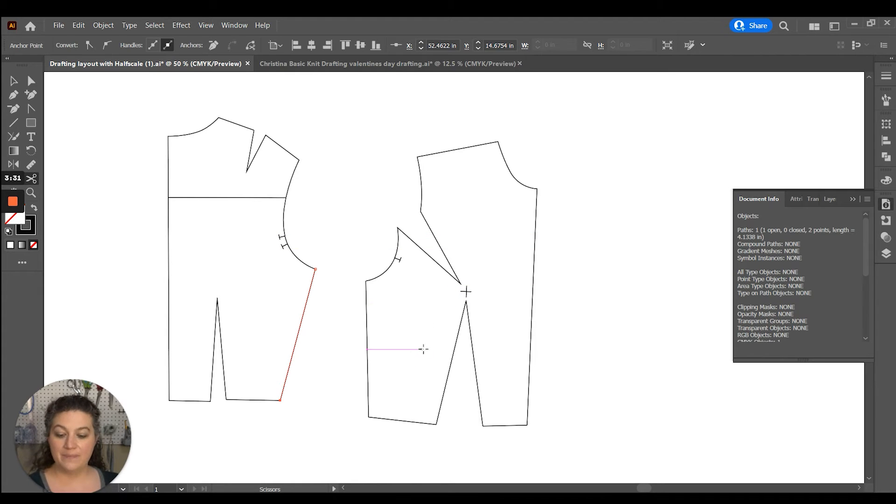
key("v")
left_click(368, 343)
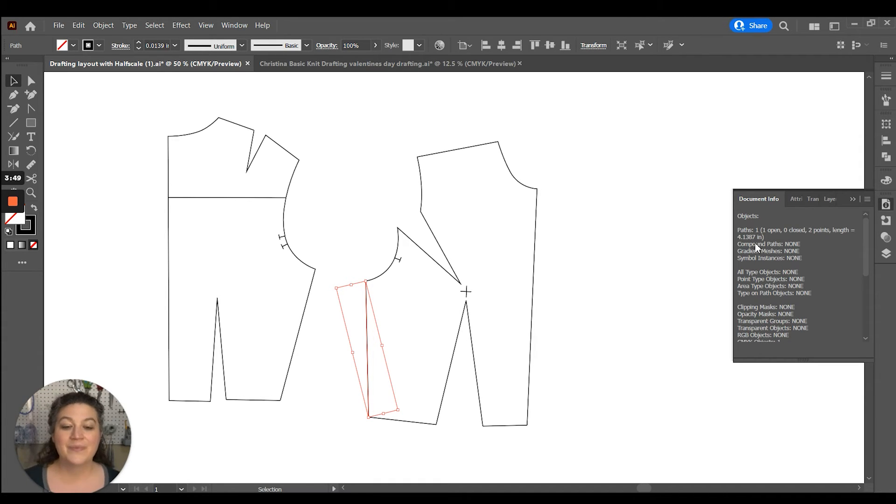
left_click(666, 319)
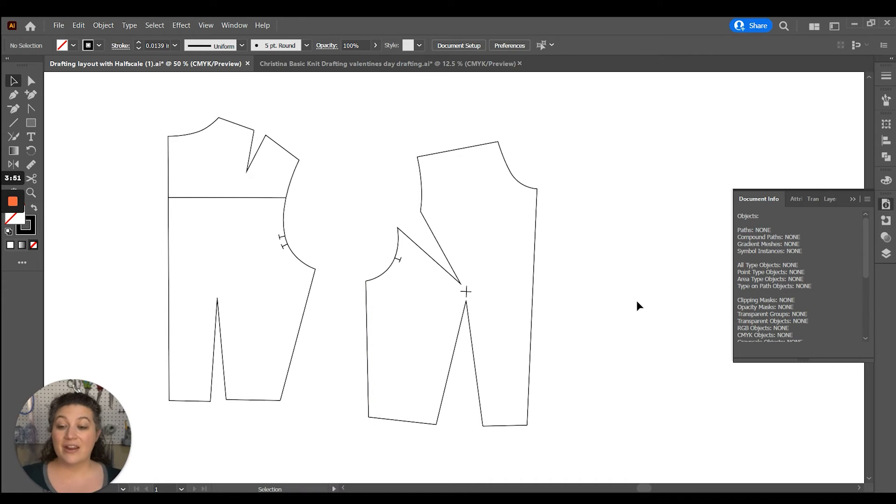
Measure the back bodice's straight center line from neckline to waist with the Measure tool.
left_click(31, 165)
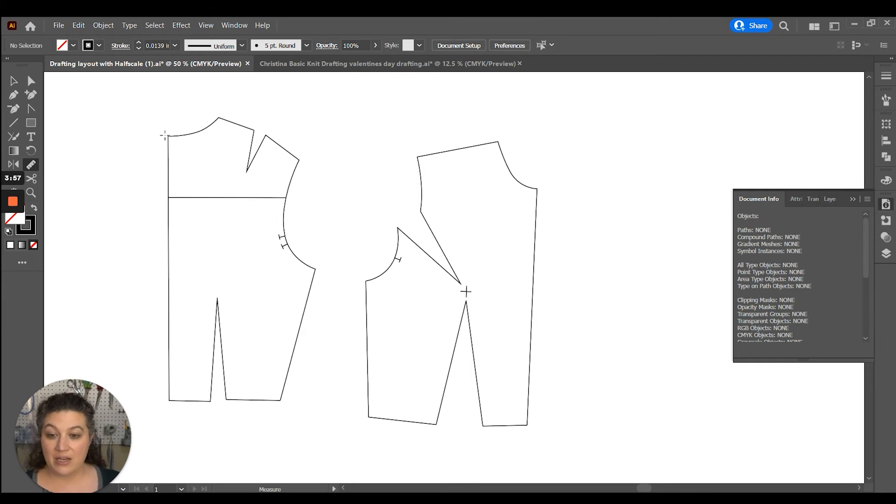
left_click_drag(168, 137, 169, 402)
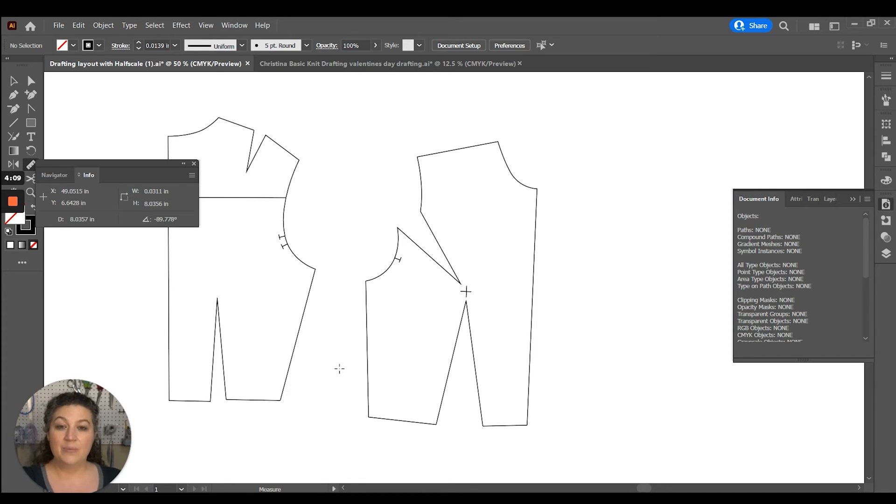
In the Basic Knit Drafting document, cut the flared skirt outline with the Scissors tool at both ends of its waist curve.
left_click(325, 64)
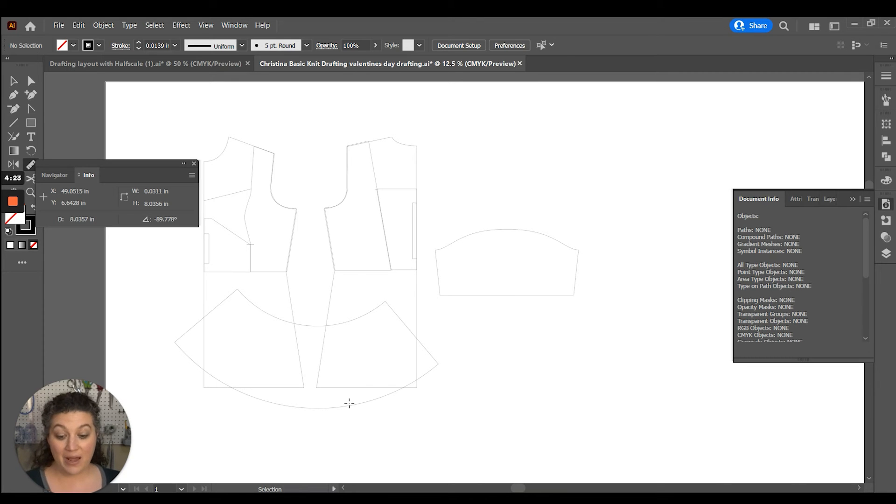
key("v")
left_click(331, 322)
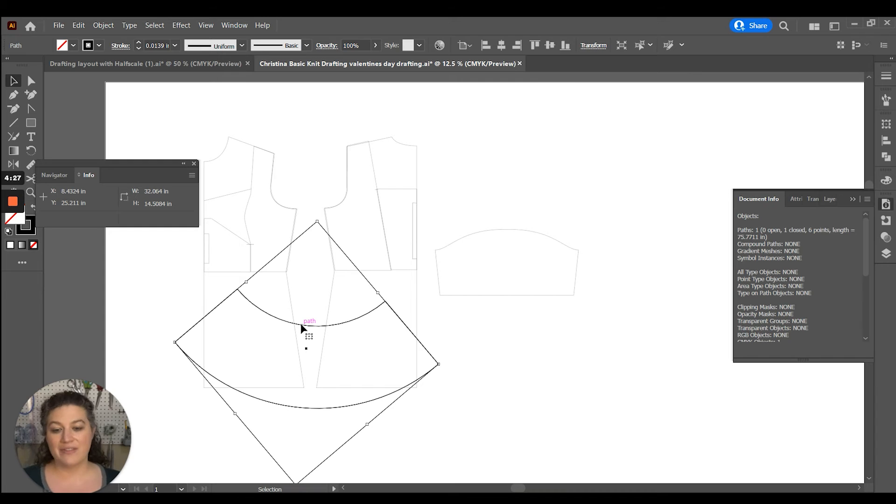
key("c")
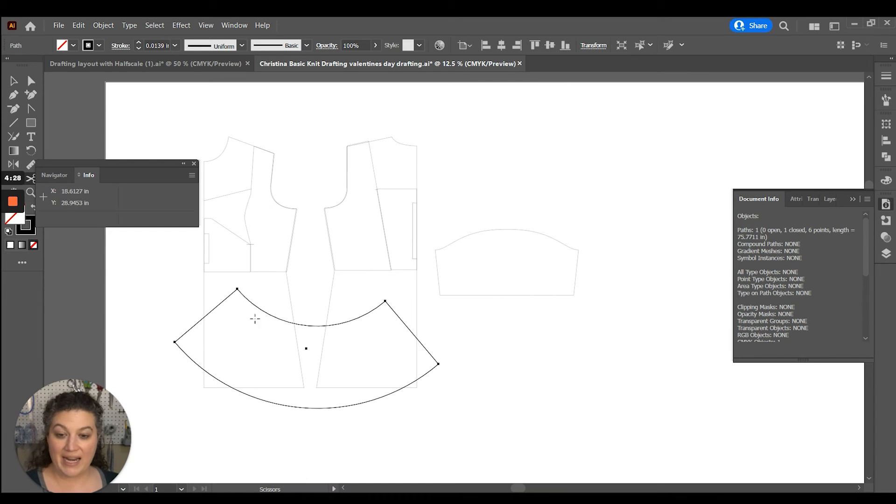
left_click(238, 289)
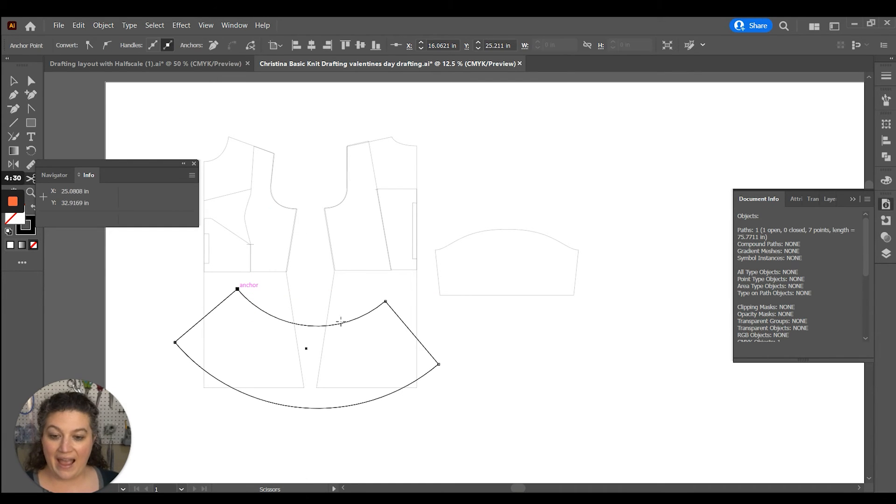
left_click(385, 301)
Select the separated skirt waist curve to read its path length in Document Info.
key("v")
left_click(454, 377)
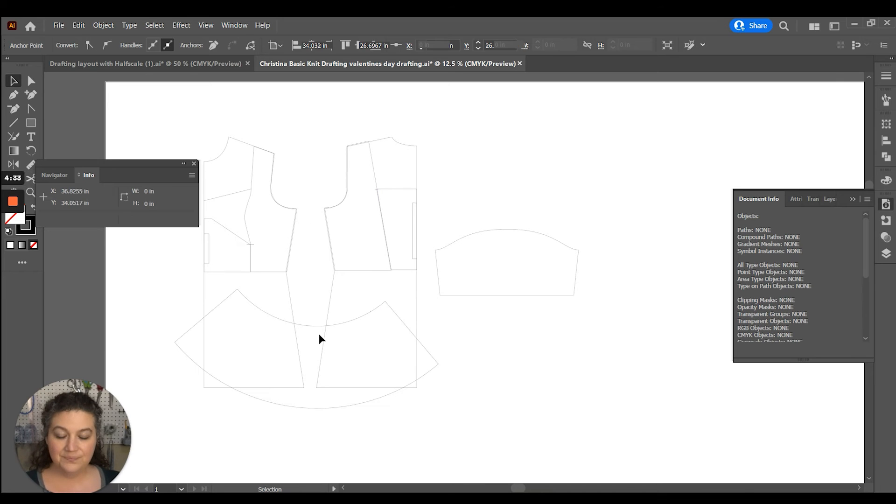
left_click(311, 326)
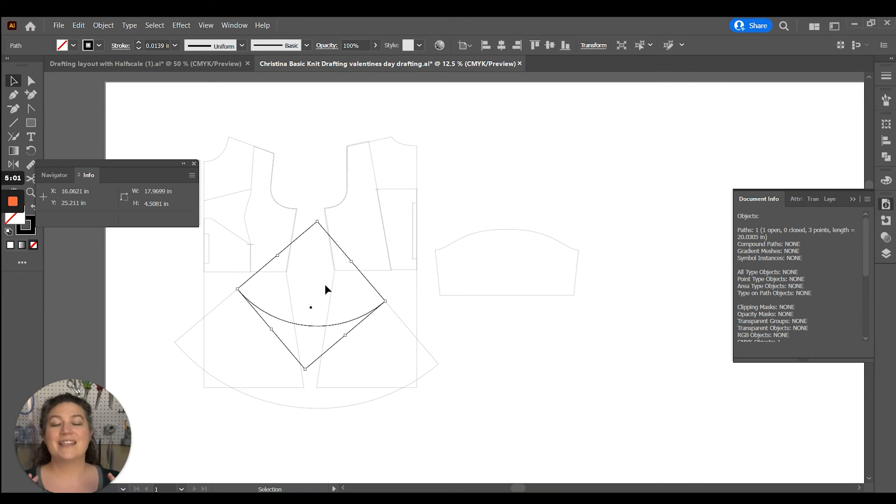
Switch to the Drafting layout with Halfscale document and nudge the back bodice slightly upward.
left_click(169, 63)
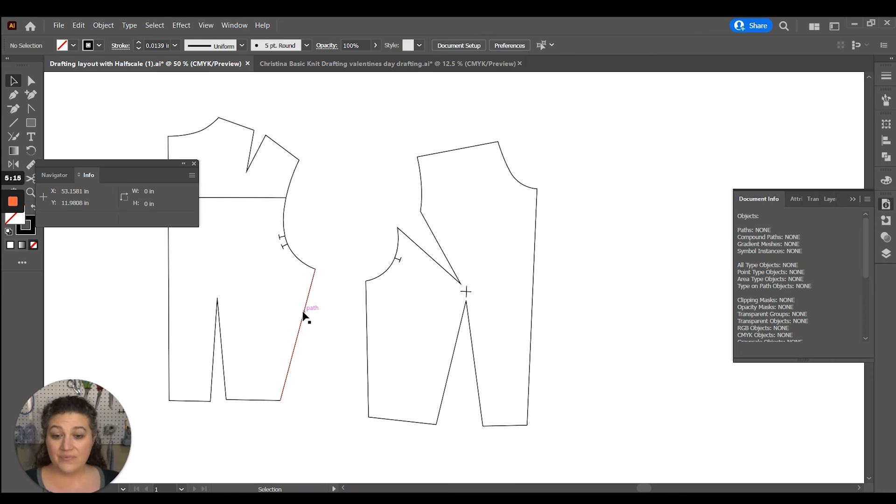
mouse_move(303, 312)
left_mouse_down()
mouse_move(318, 319)
mouse_move(303, 310)
left_mouse_up()
left_click(358, 323)
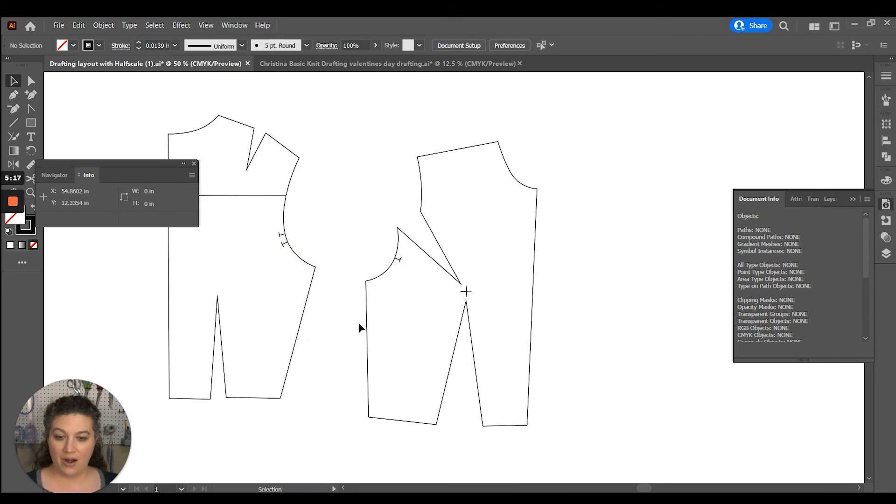
Move the front bodice's separated side seam slightly away from the pattern piece, and undo the move.
left_click_drag(368, 332, 357, 333)
left_click(327, 350)
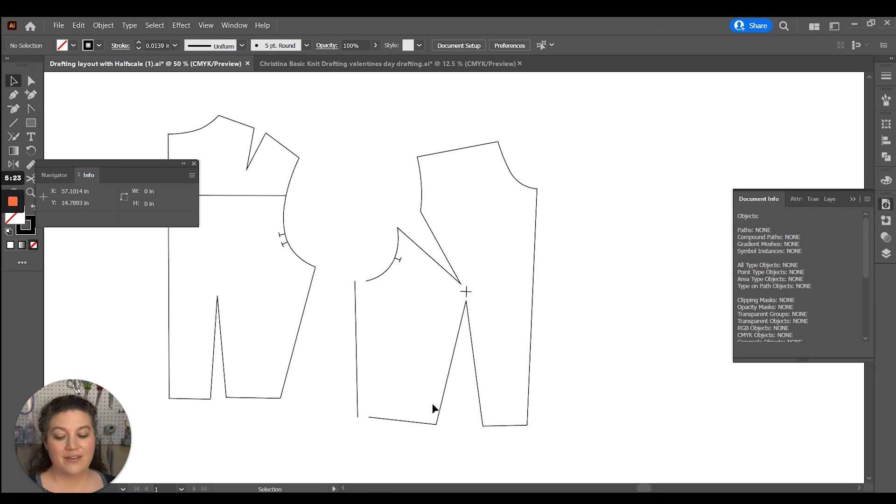
key("ctrl+z")
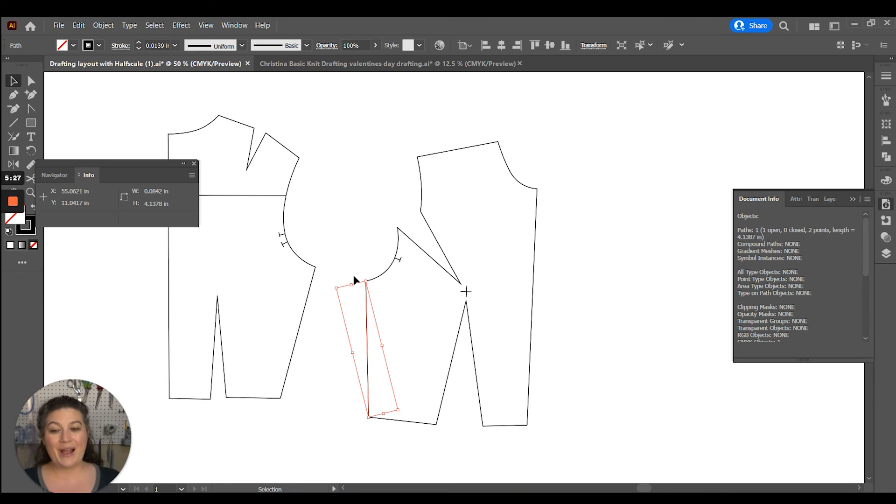
Join the front bodice's side seam to the adjacent waistline path at their shared waist corner, using a Corner point.
left_click(13, 136)
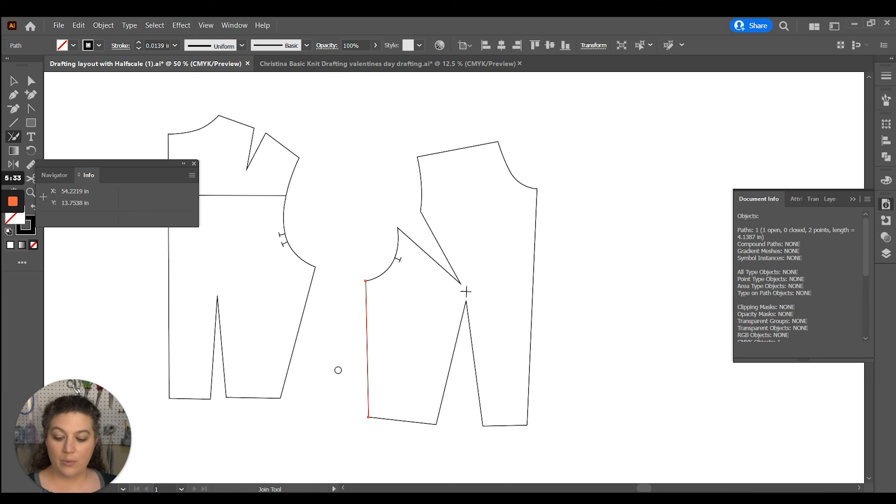
key("a")
left_click(375, 419, "shift")
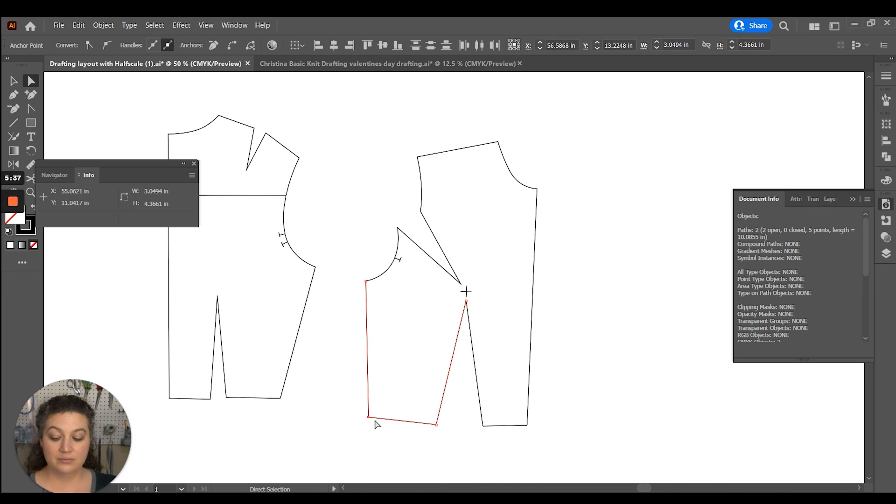
key("ctrl+j")
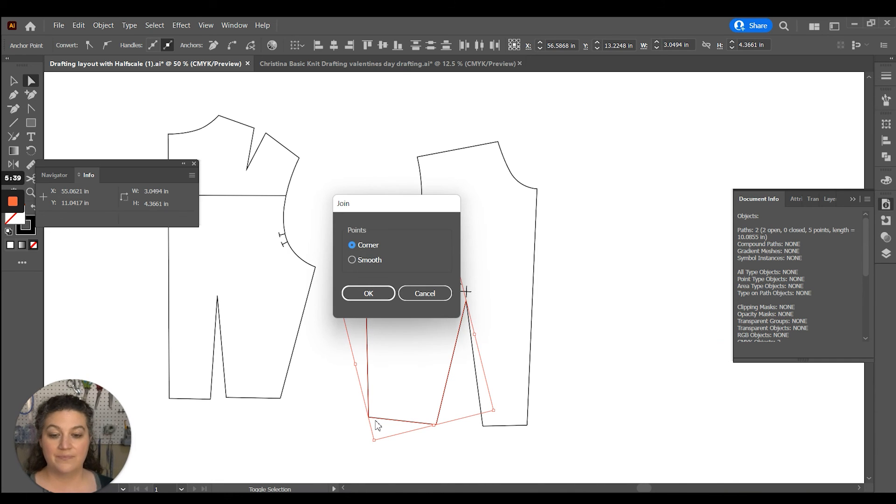
key("Return")
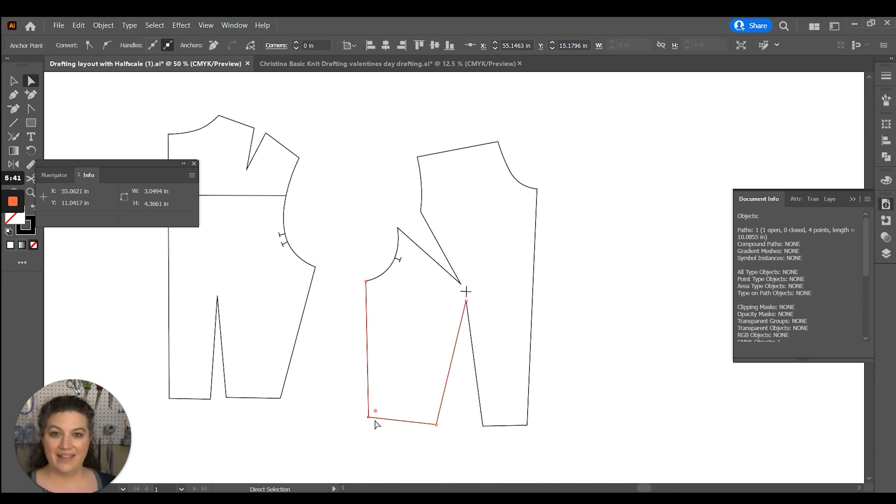
left_click(576, 427)
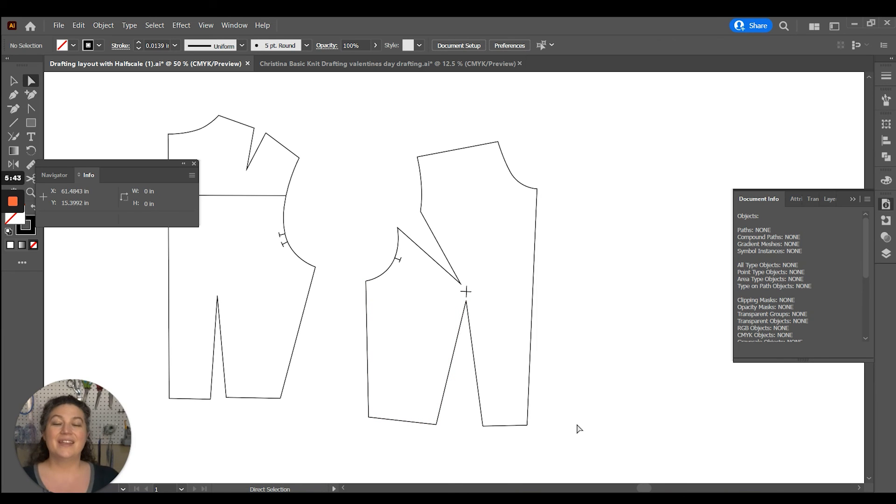